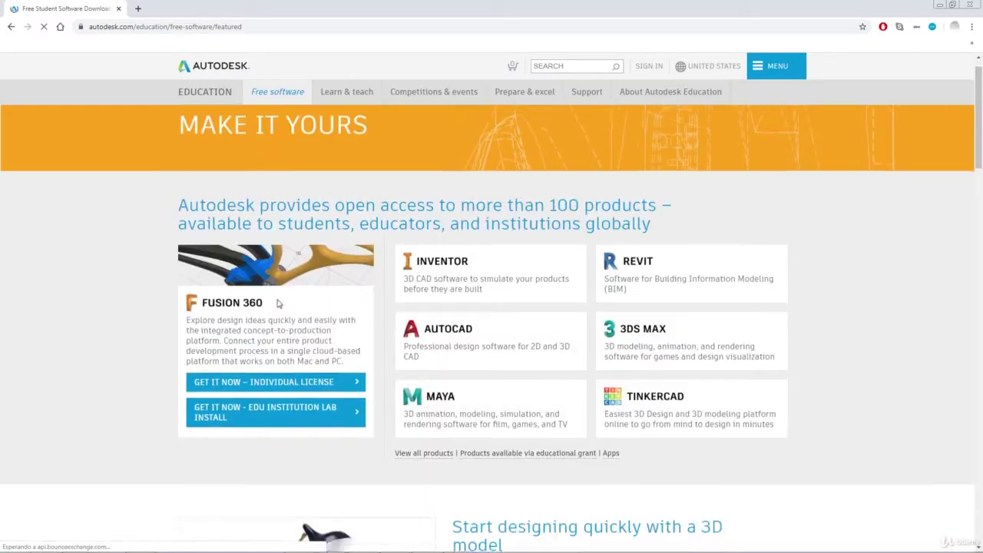
Open the 3ds Max free student download page and review its sign-in and Install Now options
scroll(278, 304, down, 1)
click(670, 259)
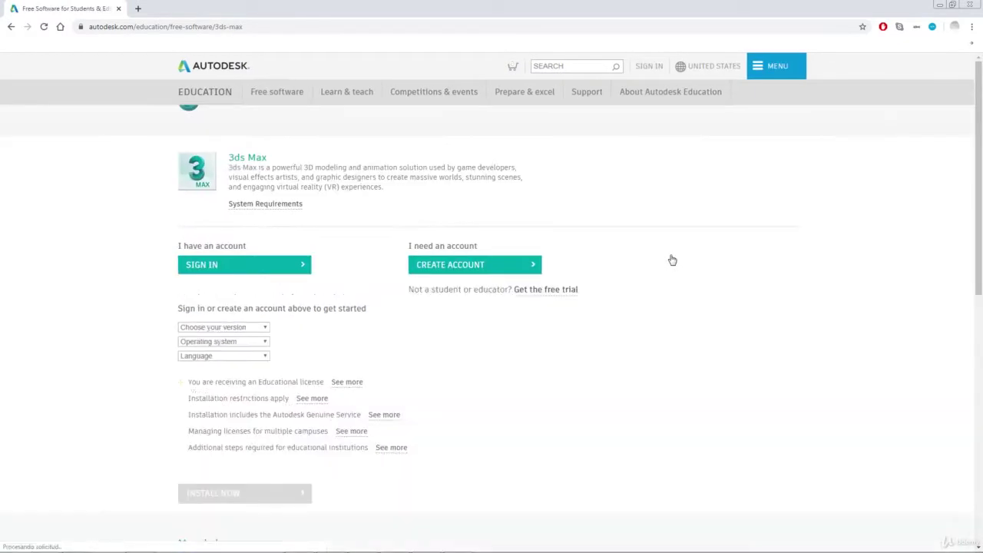
scroll(669, 286, down, 3)
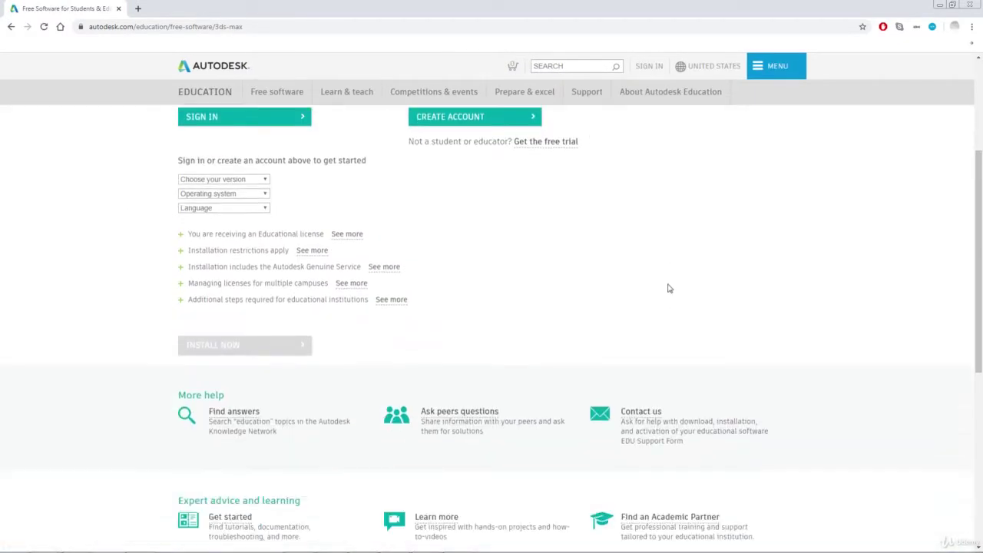
scroll(668, 286, up, 2)
scroll(660, 307, up, 1)
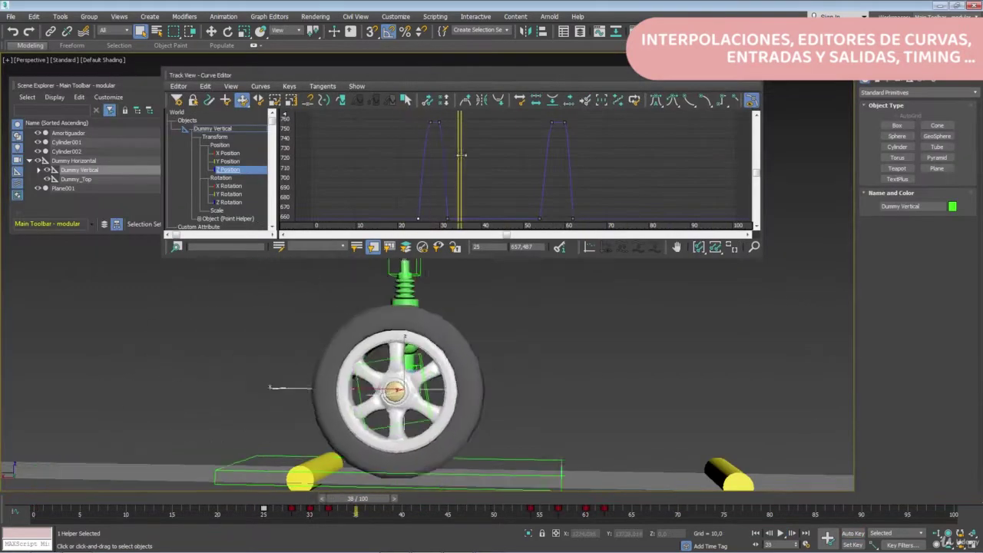
Set Stretch to 0.0 on the key near frame 54, then preview the animation to frame 14
click(541, 219)
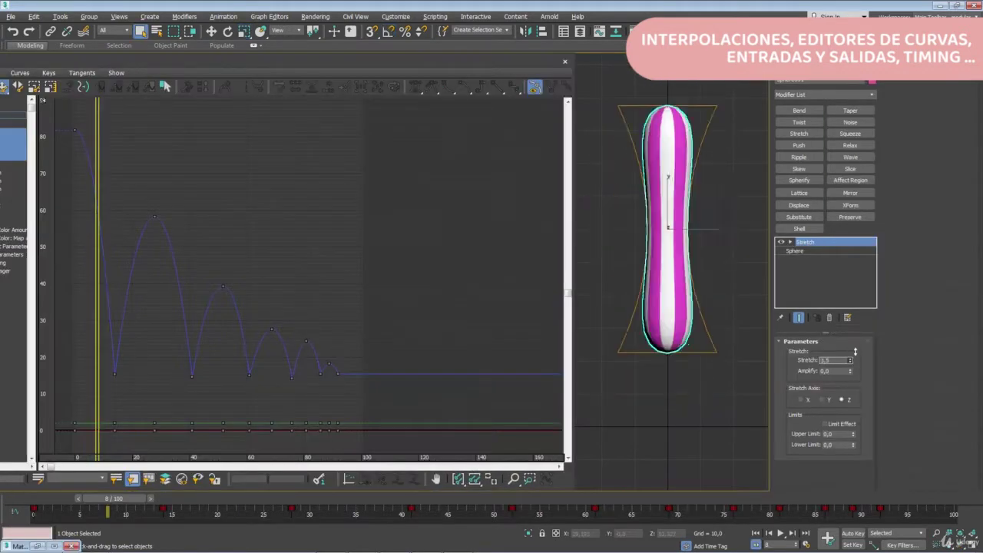
drag(857, 350, 857, 351)
drag(109, 500, 170, 499)
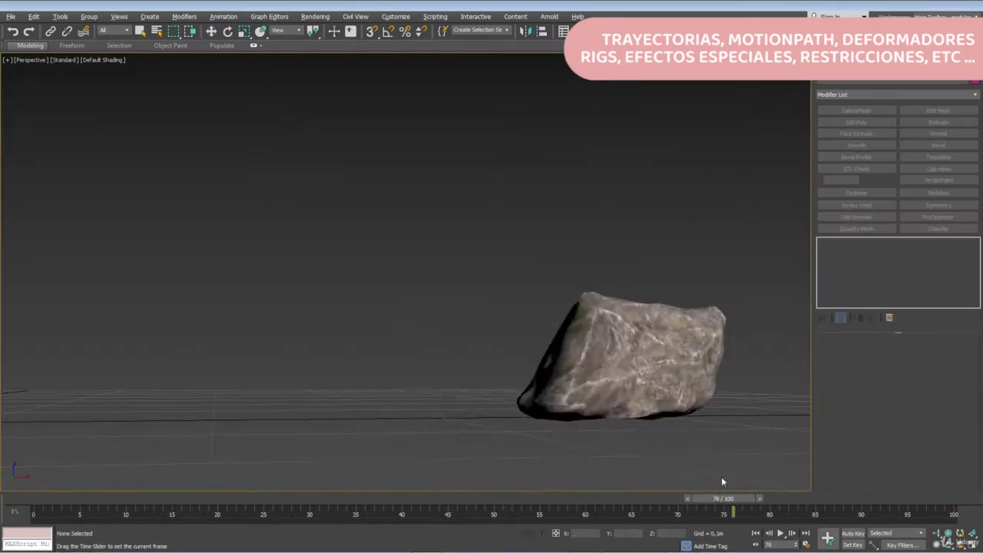
Play back the rock animation around frame 70
drag(733, 498, 618, 498)
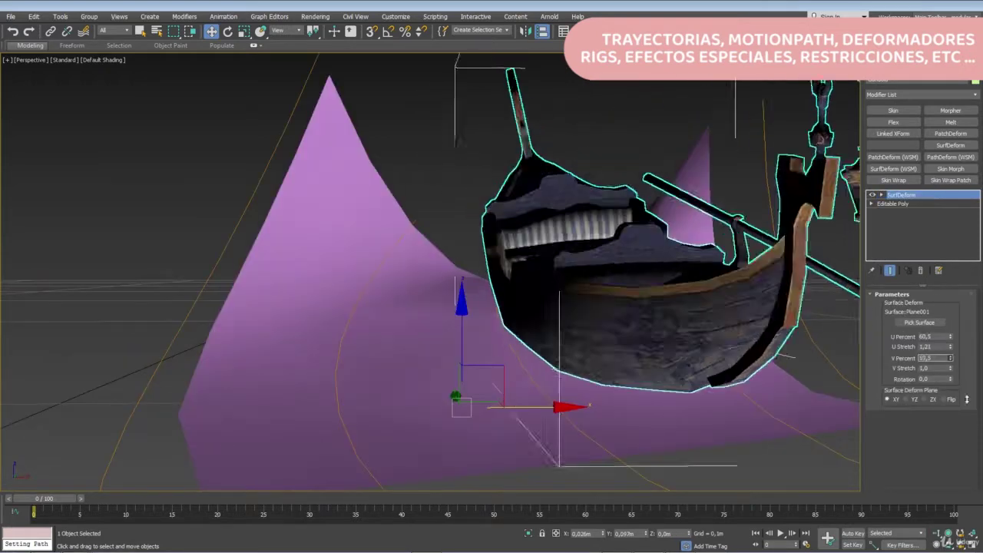
Slide the boat across the pink surface with the SurfDeform V Percent spinner
drag(967, 399, 29, 452)
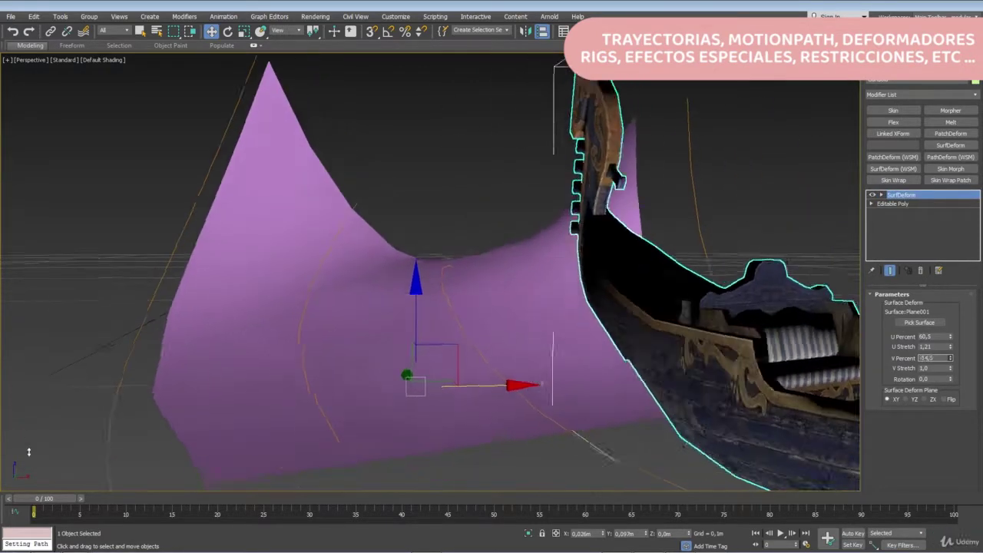